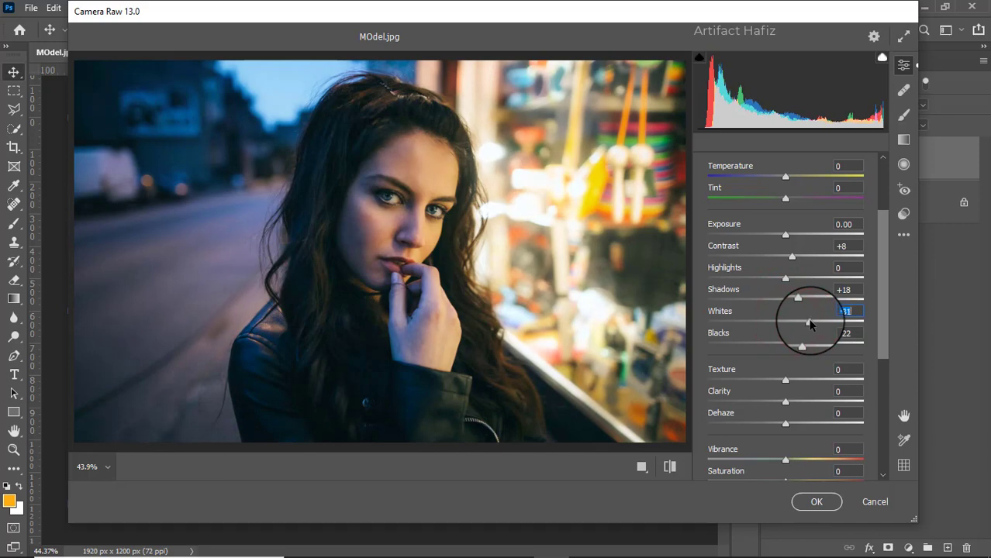
# Step: Set the Basic adjustments to Highlights -20, Texture -3, Clarity +5 and Dehaze -8
pyautogui.moveTo(783, 279)
pyautogui.mouseDown()
pyautogui.moveTo(759, 281)
pyautogui.moveTo(766, 273)
pyautogui.mouseUp()
pyautogui.scroll(-2, 783, 304)
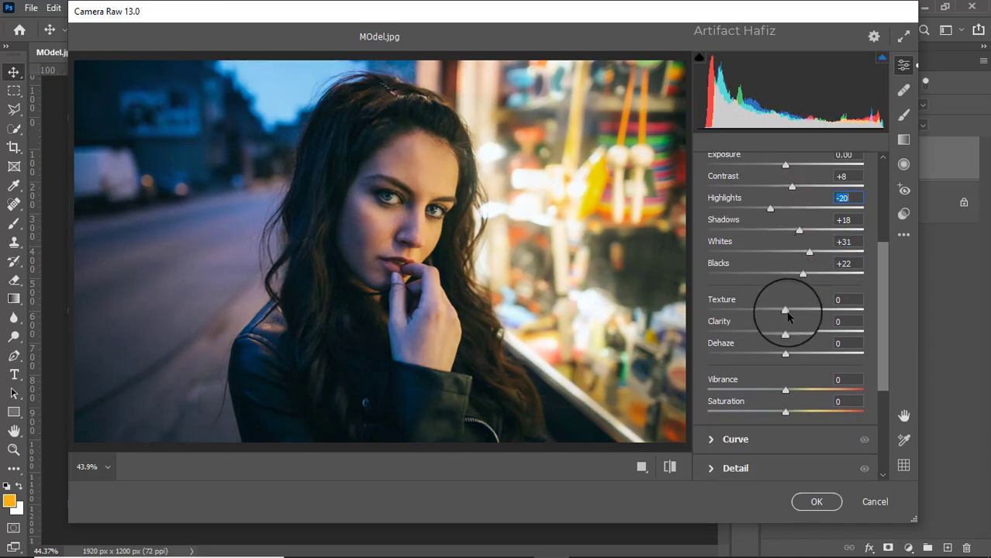
pyautogui.moveTo(785, 334)
pyautogui.mouseDown()
pyautogui.moveTo(789, 318)
pyautogui.moveTo(779, 318)
pyautogui.moveTo(794, 319)
pyautogui.moveTo(781, 318)
pyautogui.mouseUp()
pyautogui.scroll(-1, 784, 380)
pyautogui.scroll(-3, 784, 317)
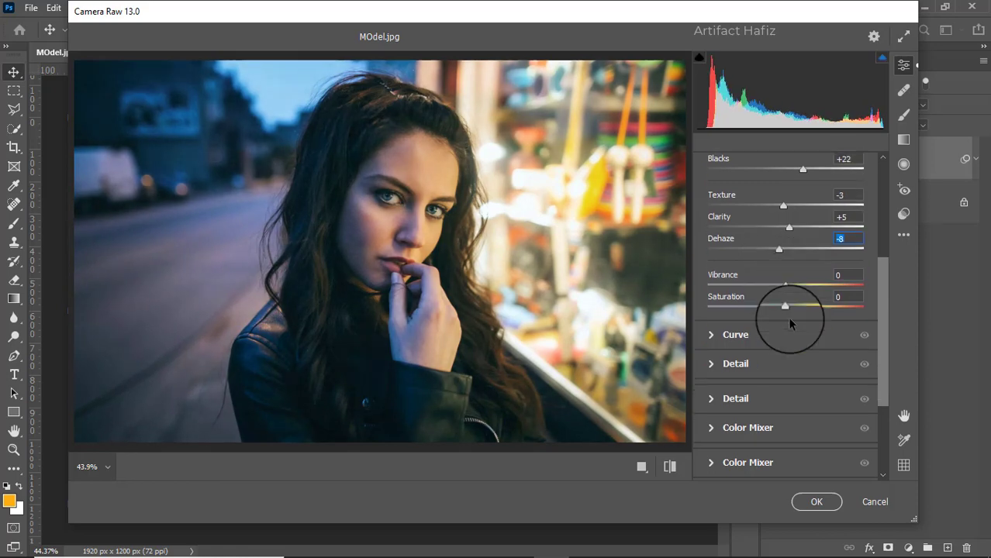
# Step: Shape the point curve with a shadow anchor, a highlight point at input 191, output 201, and the black point raised to output 6
pyautogui.click(712, 309)
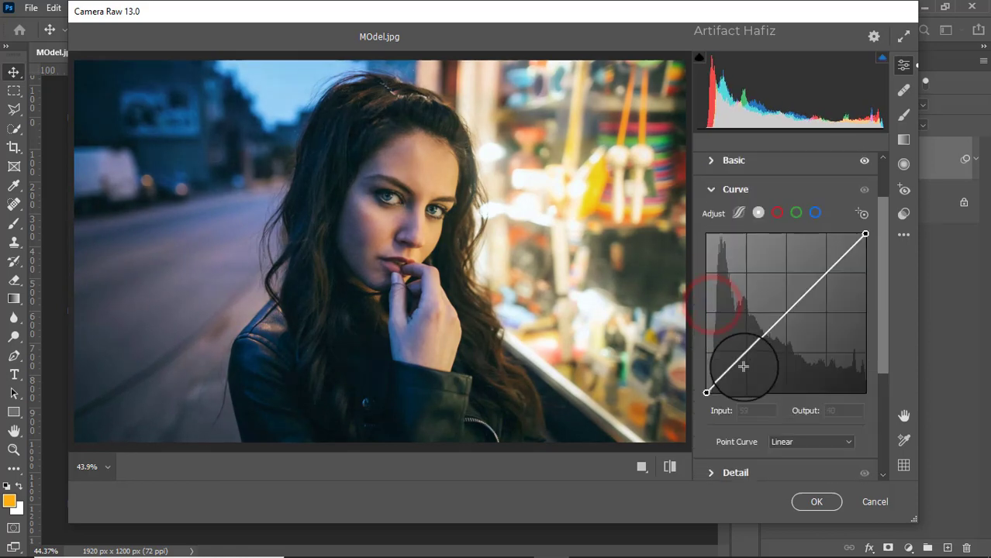
pyautogui.click(747, 355)
pyautogui.click(824, 270)
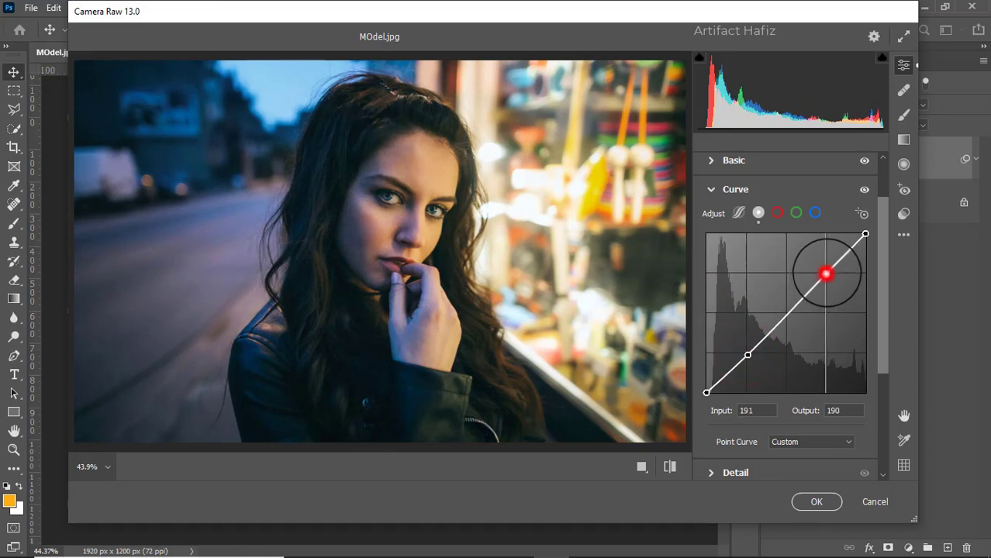
pyautogui.moveTo(826, 271); pyautogui.dragTo(824, 268)
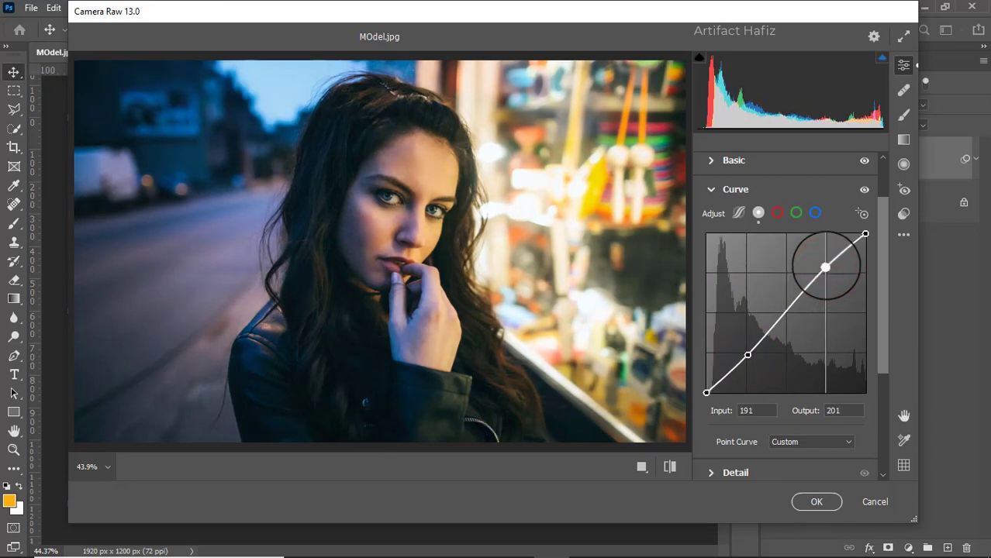
pyautogui.moveTo(706, 392); pyautogui.dragTo(707, 387)
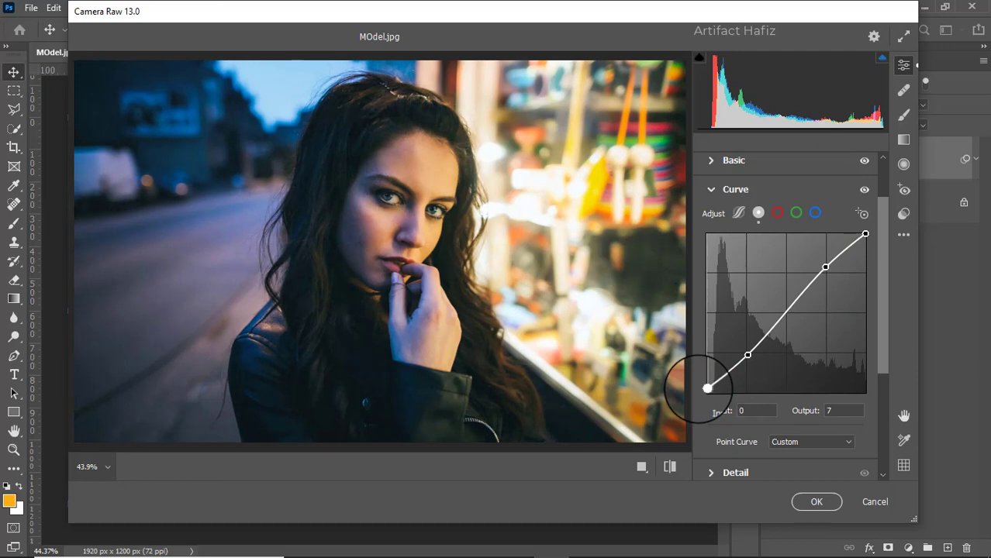
# Step: Set Noise Reduction to 10 in the Detail adjustments
pyautogui.scroll(-4, 783, 349)
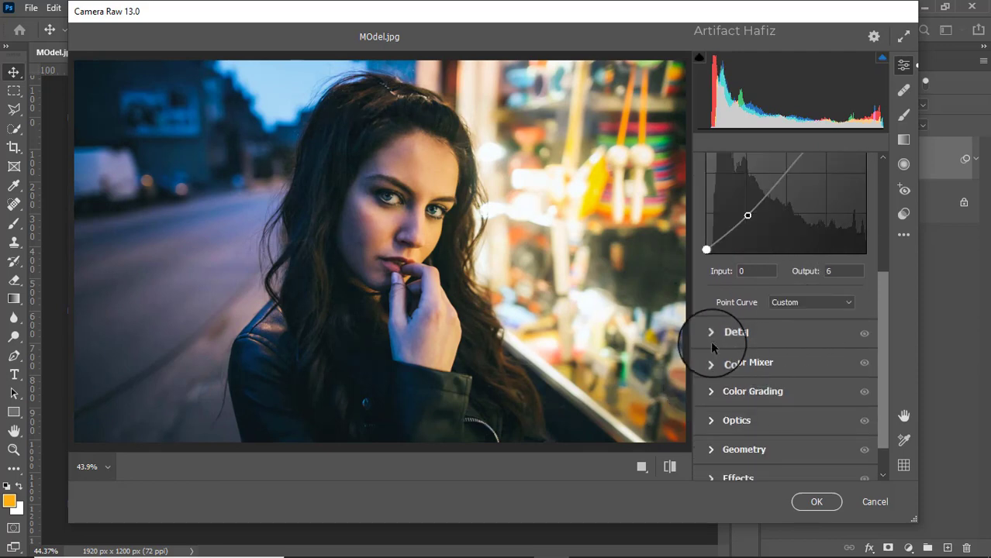
pyautogui.click(708, 334)
pyautogui.click(720, 344)
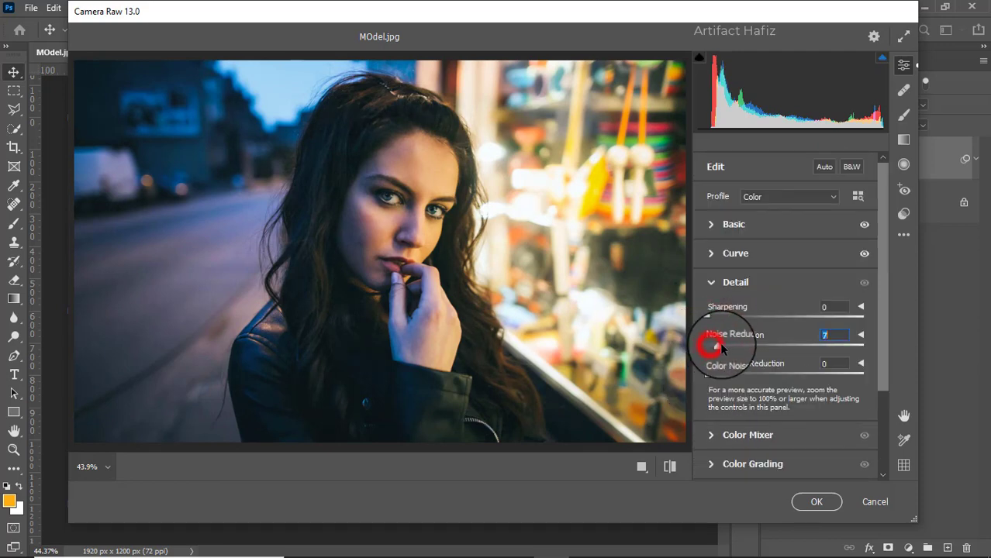
pyautogui.moveTo(720, 342); pyautogui.dragTo(725, 341)
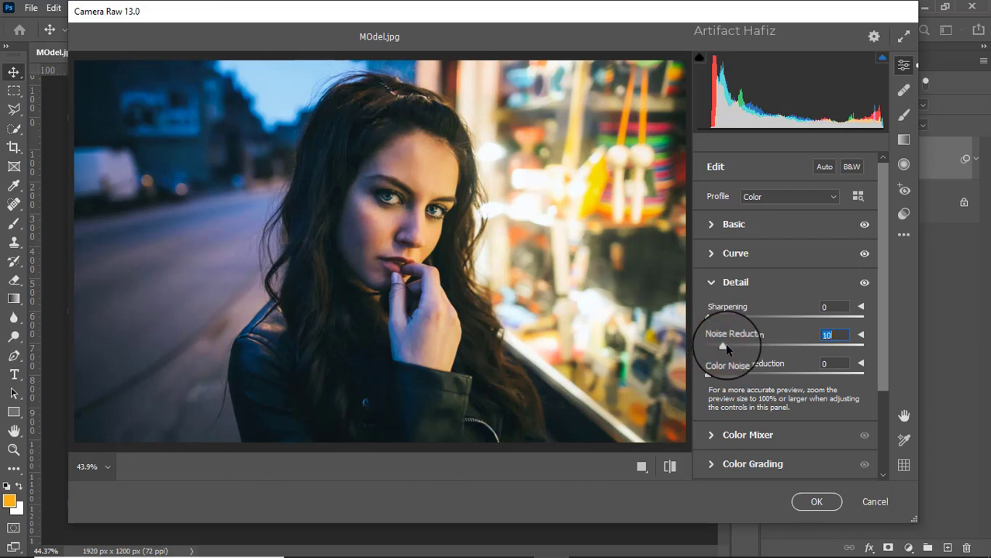
# Step: Set the Color Mixer saturation to Reds -11, Oranges +5, Yellows +6, Greens +7, Aquas +8 and Blues +6
pyautogui.scroll(-3, 732, 339)
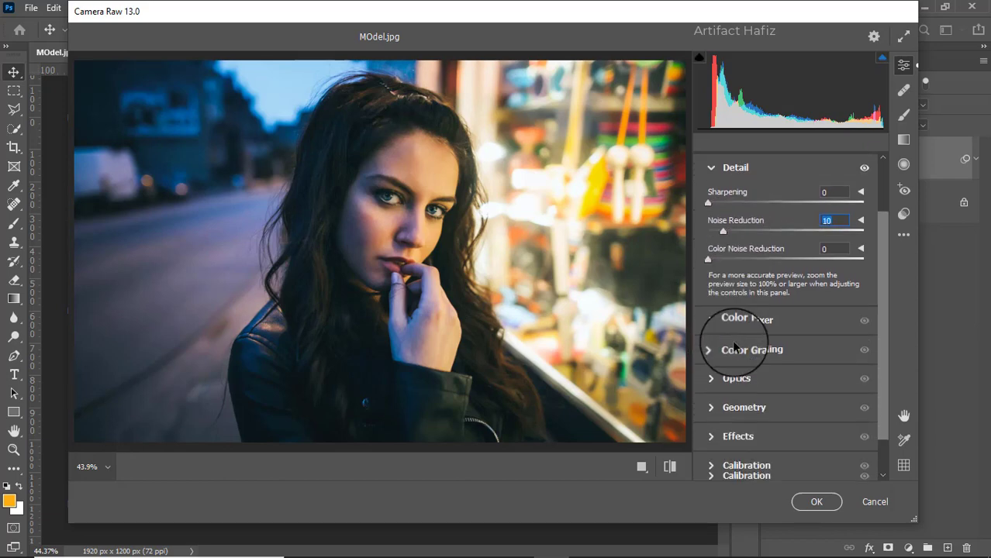
pyautogui.click(713, 319)
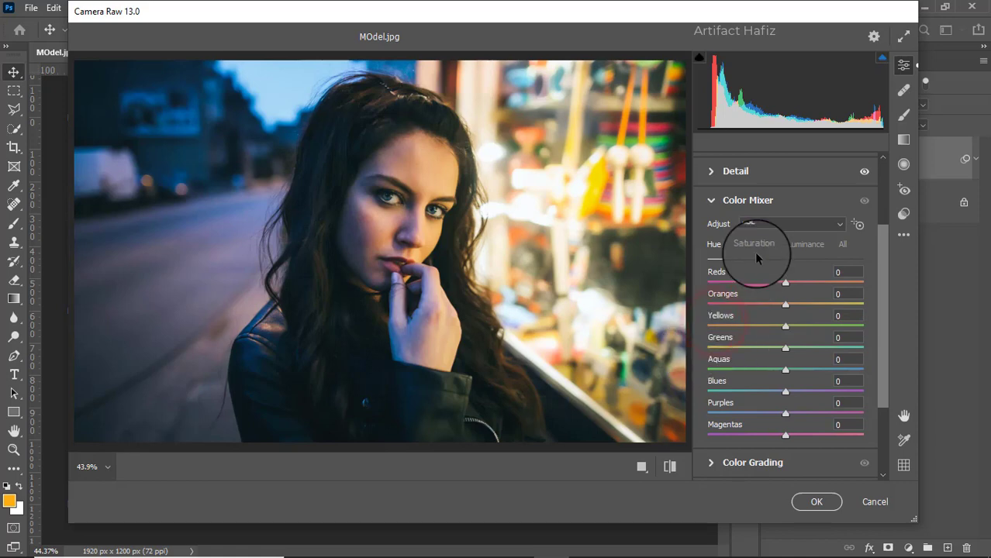
pyautogui.click(754, 246)
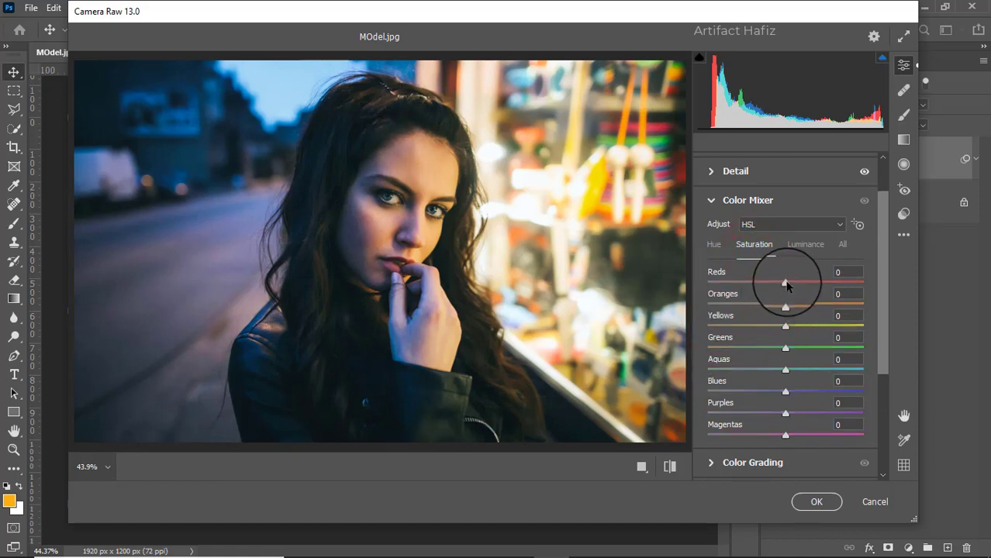
pyautogui.moveTo(786, 282); pyautogui.dragTo(764, 285)
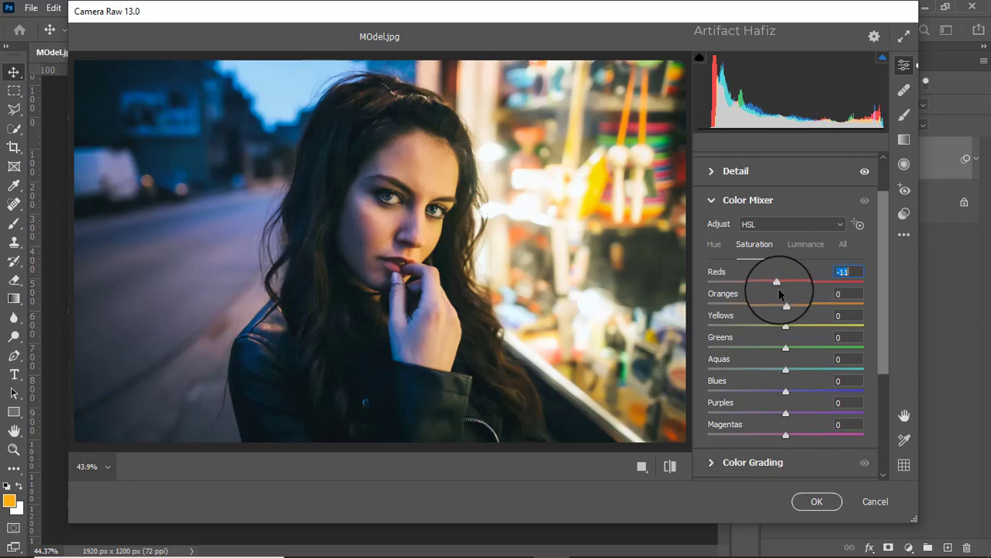
pyautogui.moveTo(788, 305); pyautogui.dragTo(790, 392)
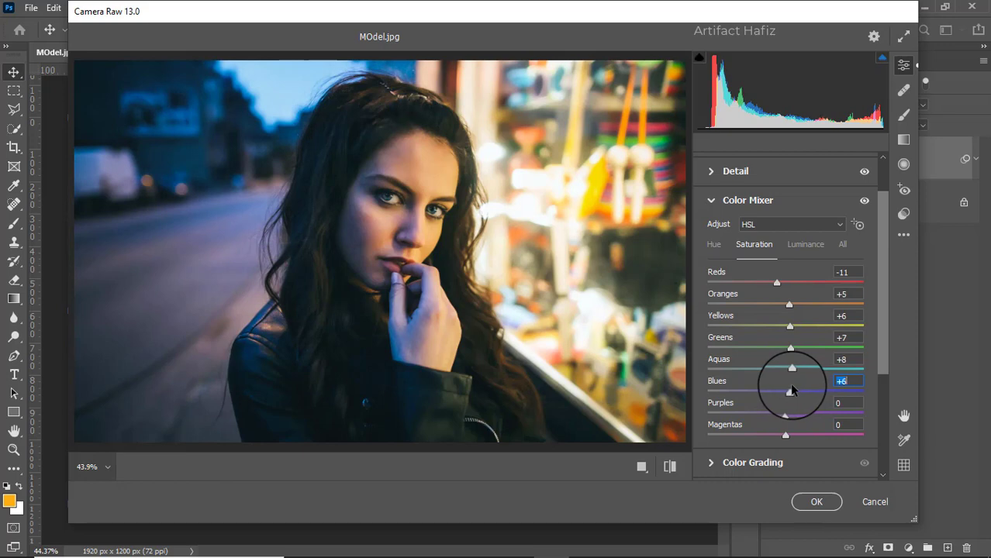
# Step: Color grade the midtones to hue 50, saturation 9, the shadows to hue 217, saturation 11, and the highlights to hue 62, saturation 17
pyautogui.scroll(-3, 798, 379)
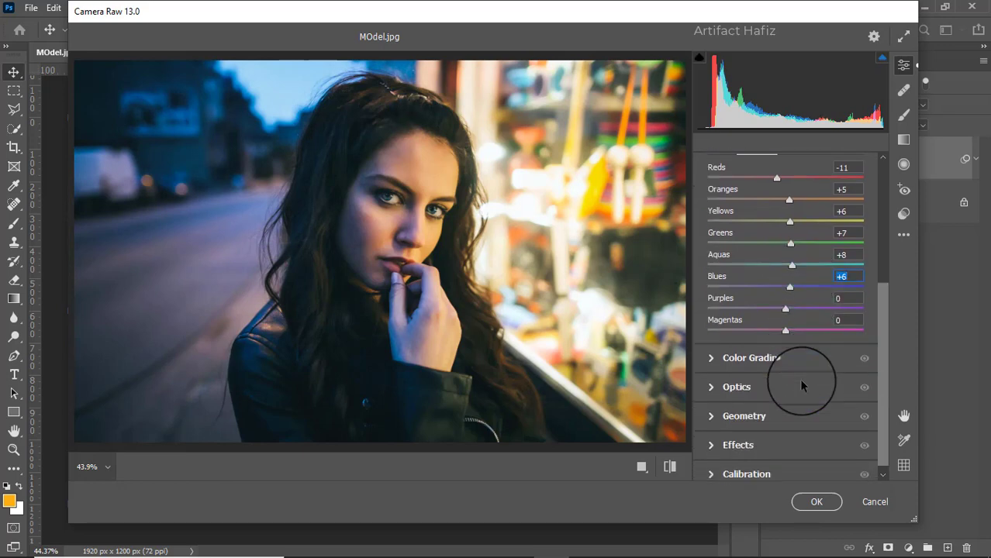
pyautogui.click(713, 357)
pyautogui.moveTo(785, 265); pyautogui.dragTo(822, 220)
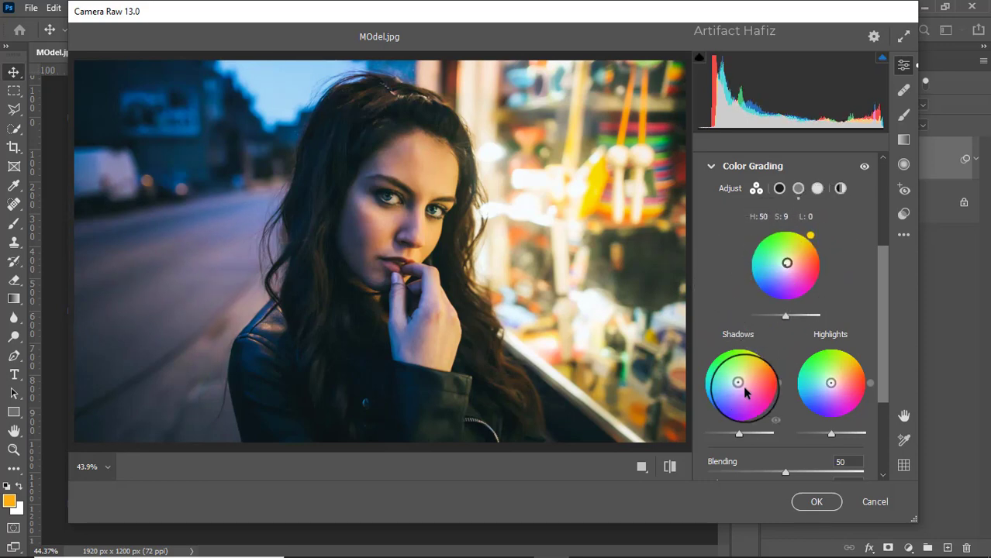
pyautogui.moveTo(738, 383); pyautogui.dragTo(737, 386)
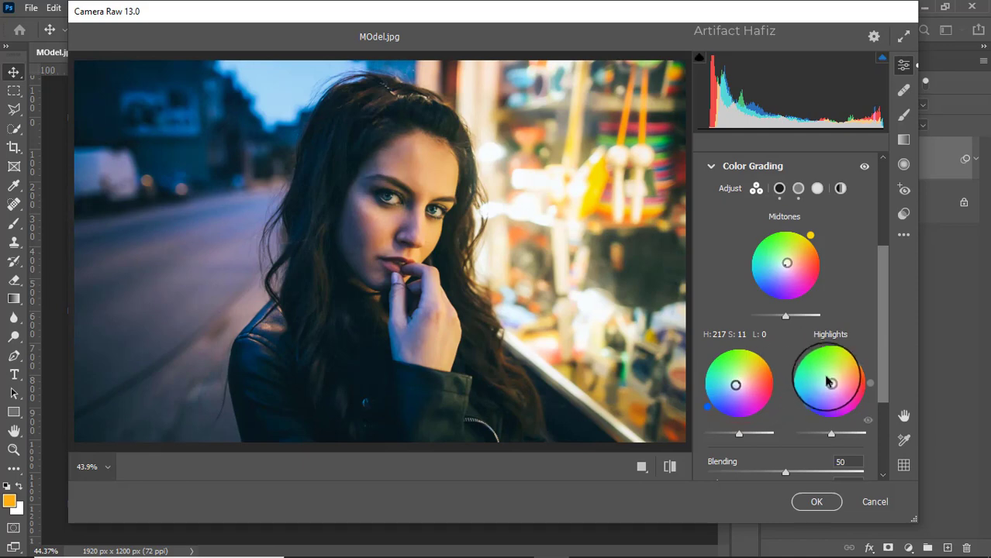
pyautogui.moveTo(830, 383)
pyautogui.mouseDown()
pyautogui.moveTo(859, 350)
pyautogui.moveTo(836, 329)
pyautogui.moveTo(879, 373)
pyautogui.moveTo(857, 339)
pyautogui.mouseUp()
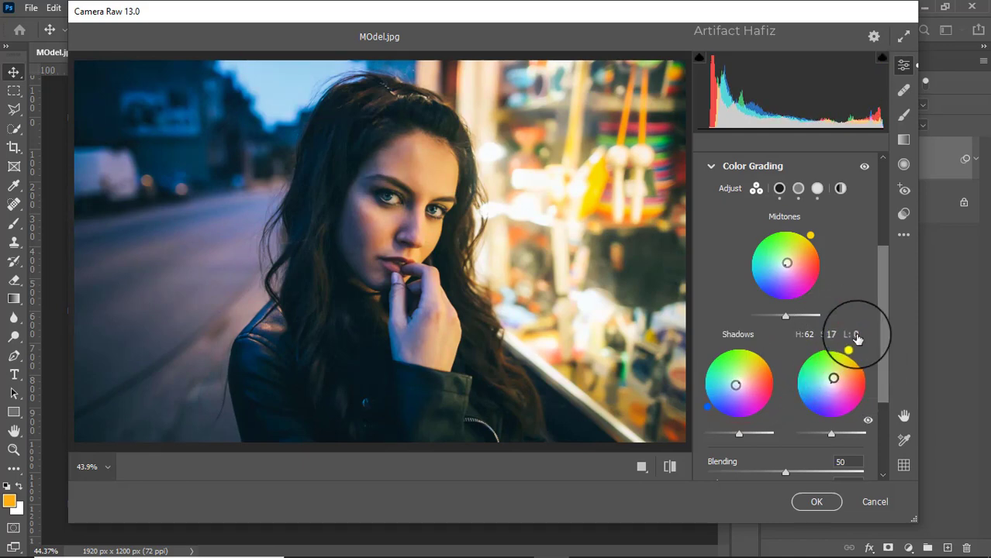
# Step: Add a vignette of -14 in the Effects adjustments
pyautogui.scroll(-3, 719, 383)
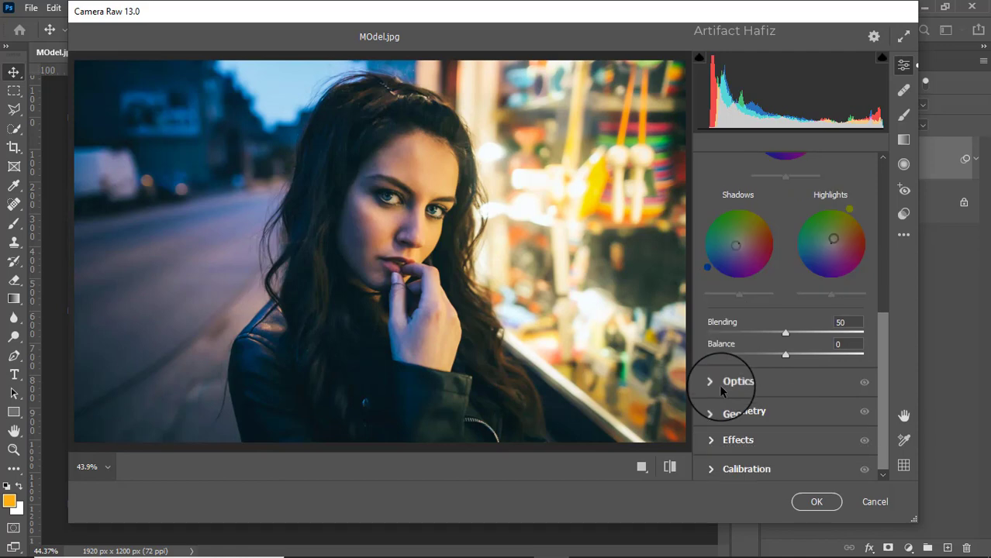
pyautogui.click(721, 437)
pyautogui.moveTo(785, 321); pyautogui.dragTo(776, 321)
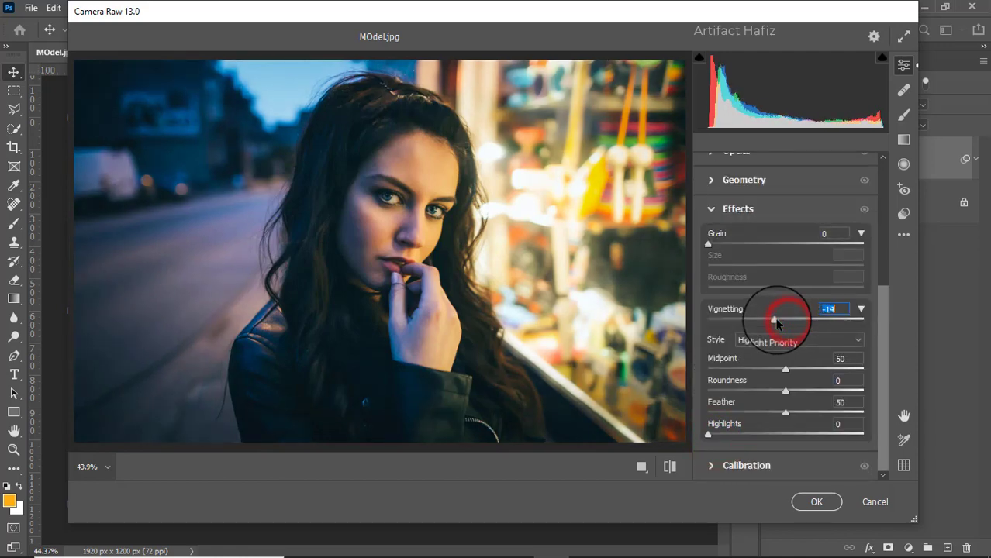
# Step: Calibrate primary saturation to Red -2, Green +7 and Blue +12, and apply the Camera Raw filter
pyautogui.click(712, 467)
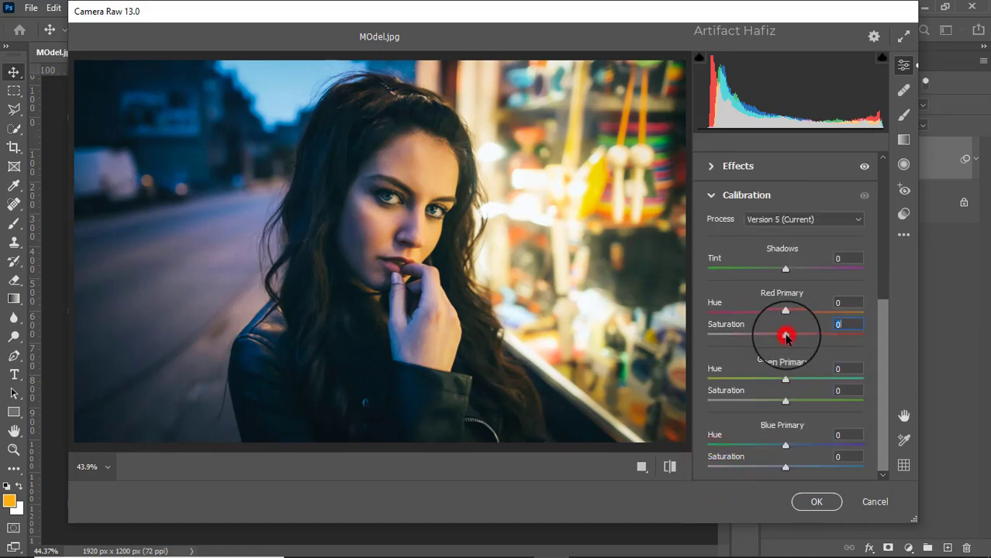
pyautogui.moveTo(786, 335)
pyautogui.mouseDown()
pyautogui.moveTo(739, 339)
pyautogui.moveTo(784, 349)
pyautogui.mouseUp()
pyautogui.moveTo(785, 401); pyautogui.dragTo(791, 400)
pyautogui.moveTo(788, 467); pyautogui.dragTo(795, 469)
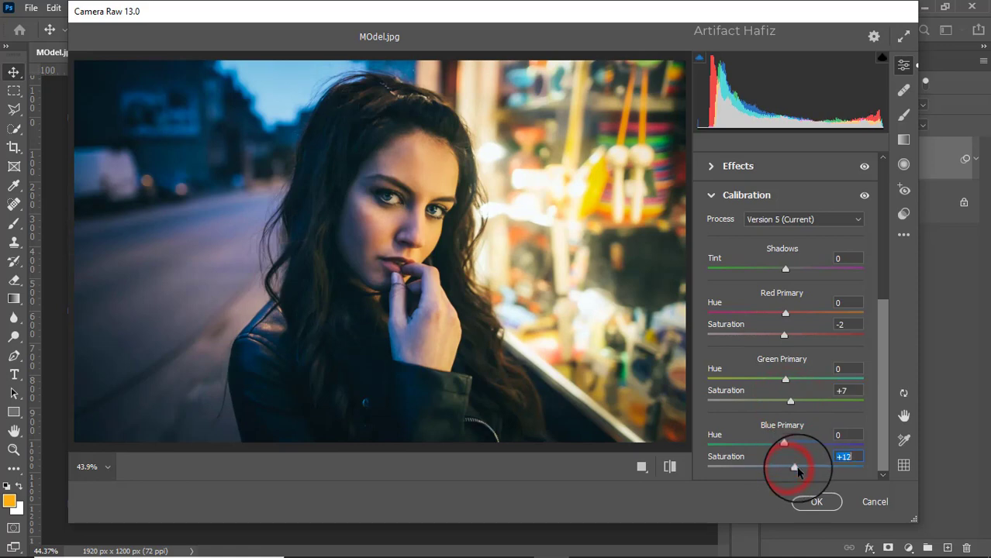
pyautogui.click(816, 502)
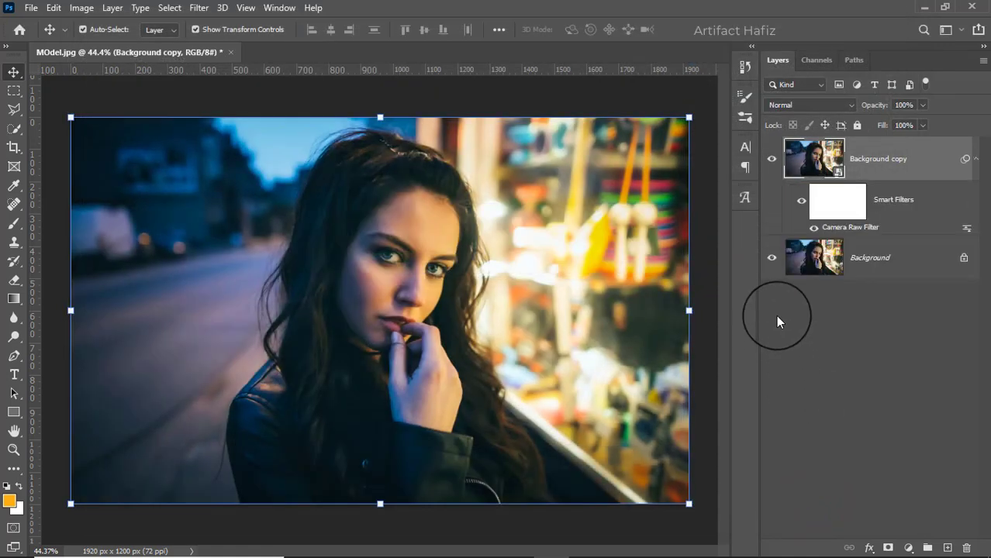
# Step: Add a Color Lookup adjustment layer using the Fuji ETERNA 250D Kodak 2395 (by Adobe).cube LUT and lower its opacity to 8%
pyautogui.click(908, 547)
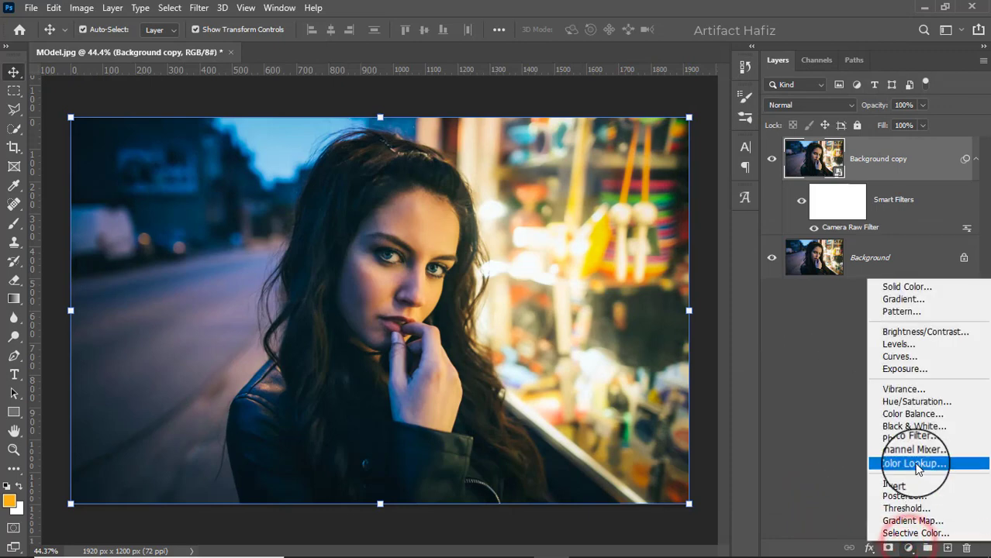
pyautogui.click(916, 463)
pyautogui.click(813, 143)
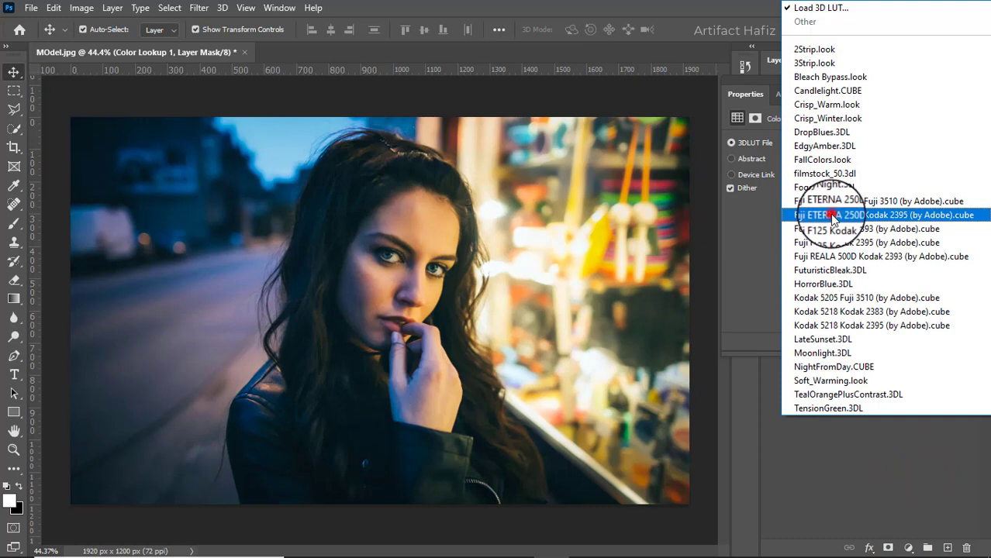
pyautogui.click(831, 215)
pyautogui.click(922, 80)
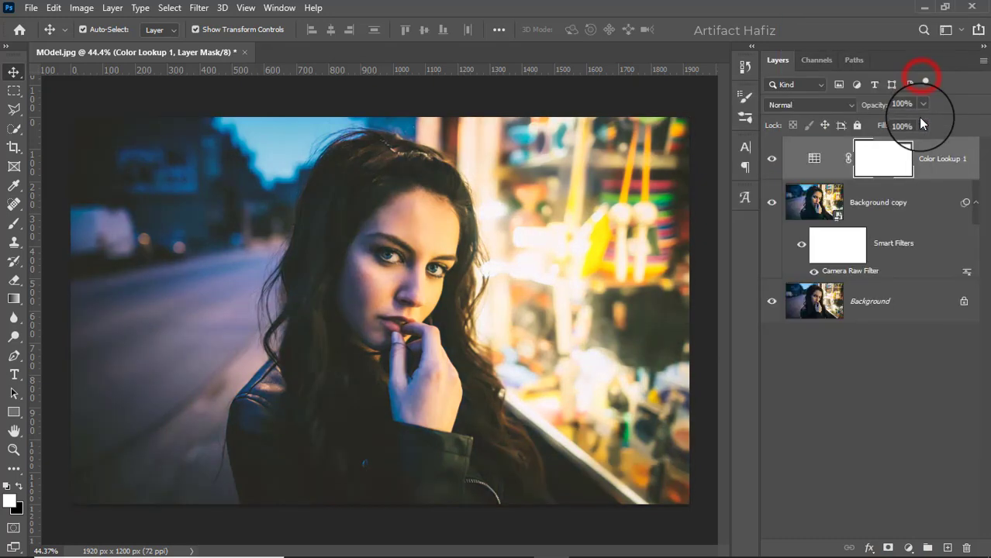
pyautogui.moveTo(862, 129); pyautogui.dragTo(860, 129)
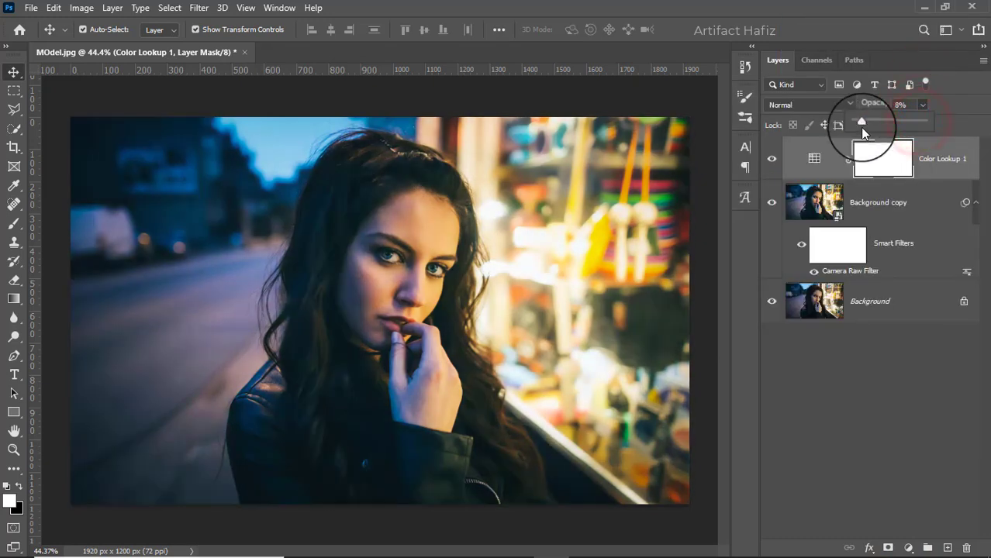
# Step: Add a Levels adjustment layer with the midtone input level set to 0.88
pyautogui.click(907, 547)
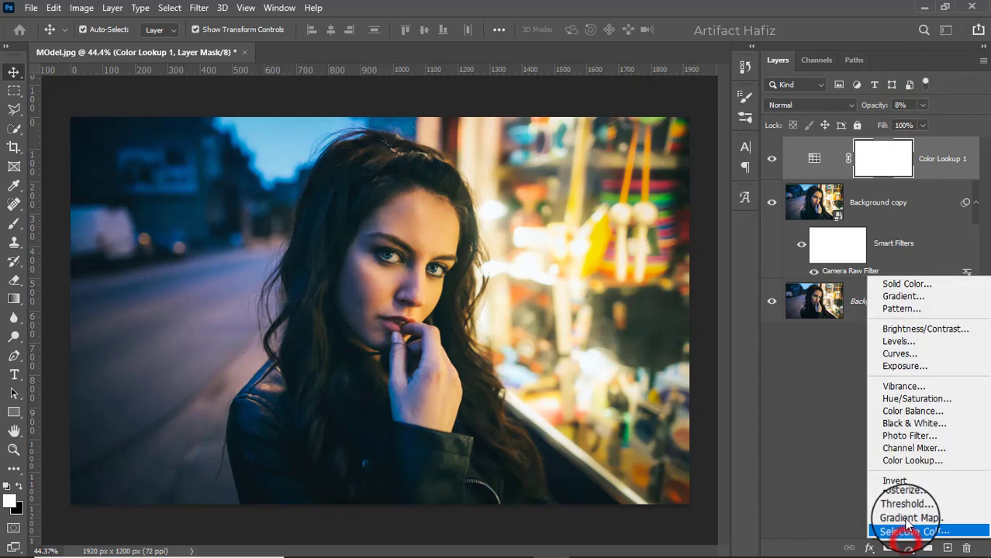
pyautogui.click(897, 342)
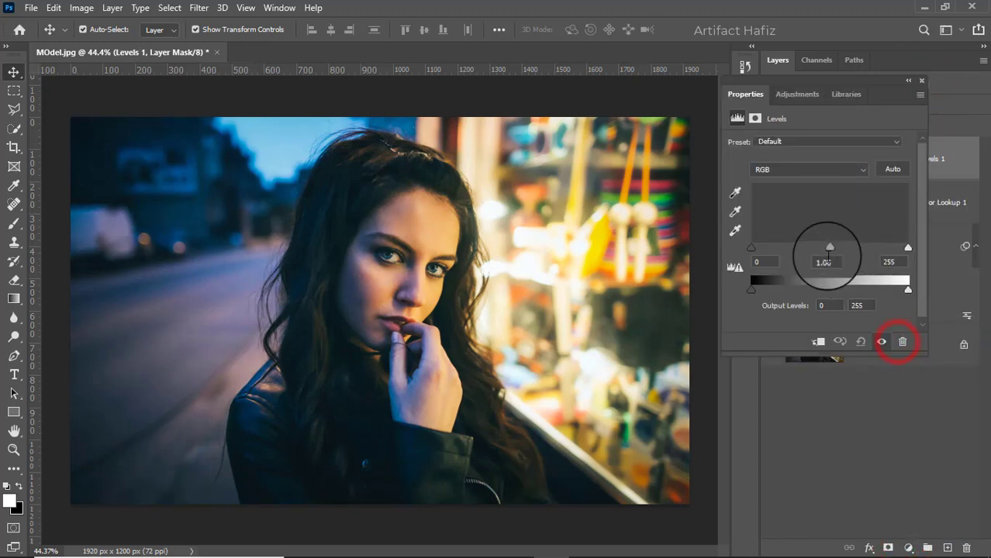
pyautogui.moveTo(830, 248); pyautogui.dragTo(833, 248)
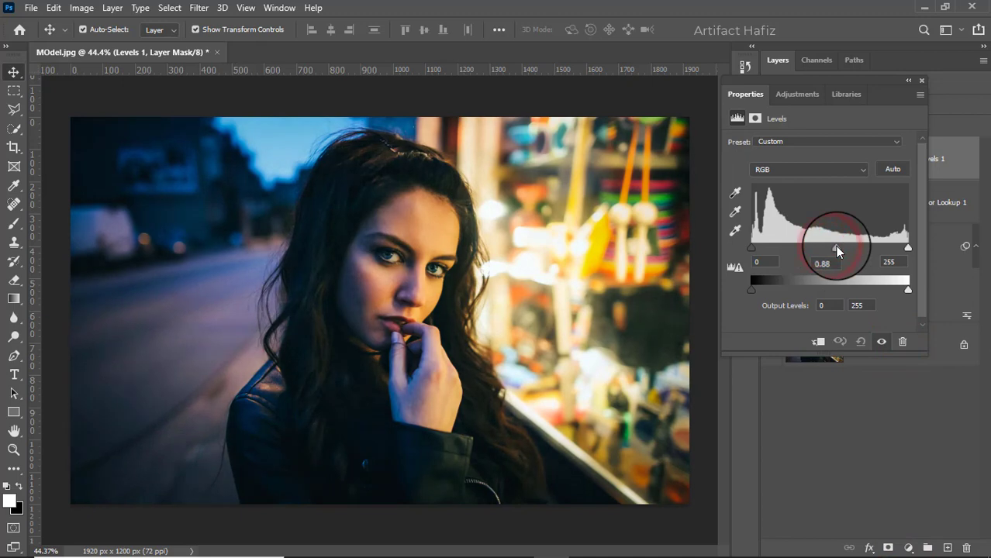
pyautogui.click(922, 82)
# Step: Add a Photo Filter adjustment layer using Warming Filter (81)
pyautogui.click(909, 548)
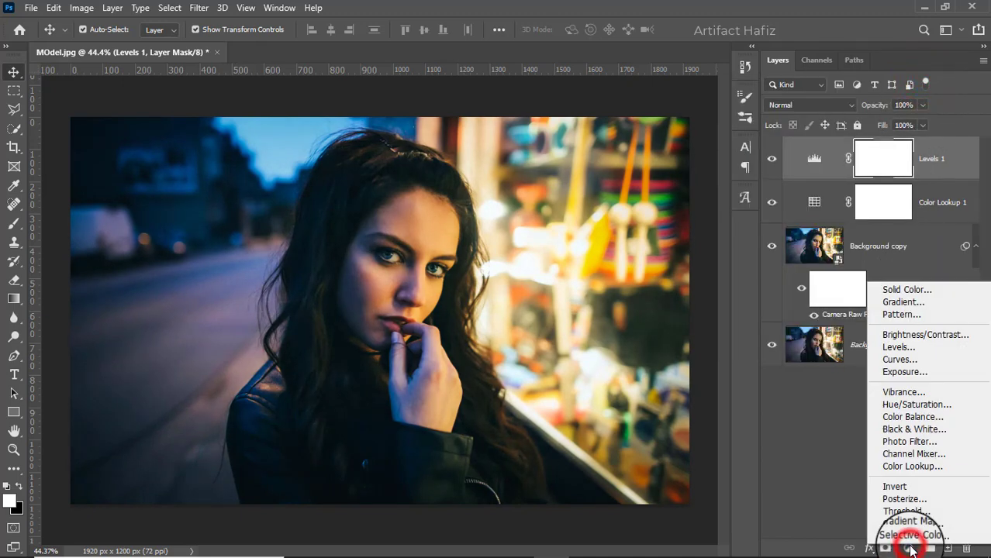
pyautogui.click(905, 440)
pyautogui.click(789, 142)
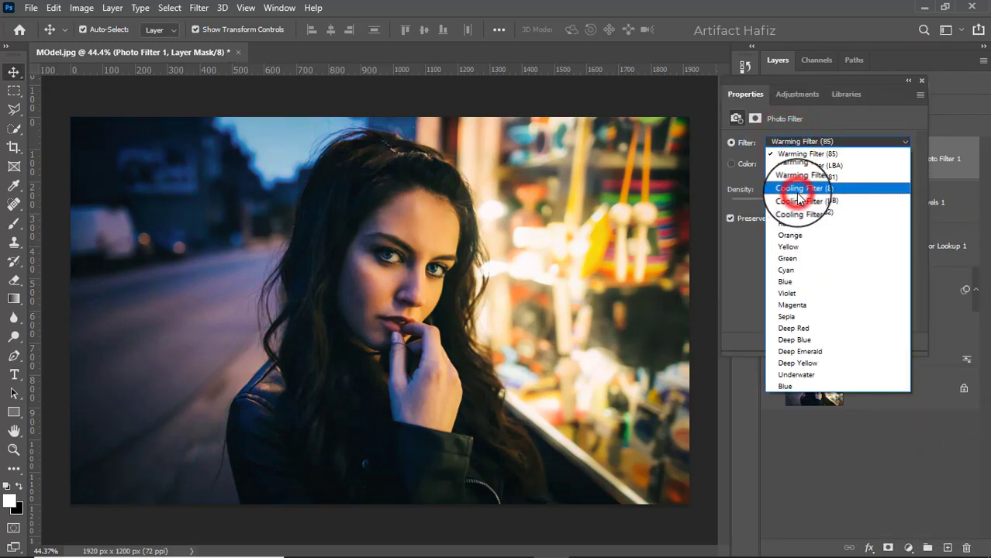
pyautogui.click(800, 175)
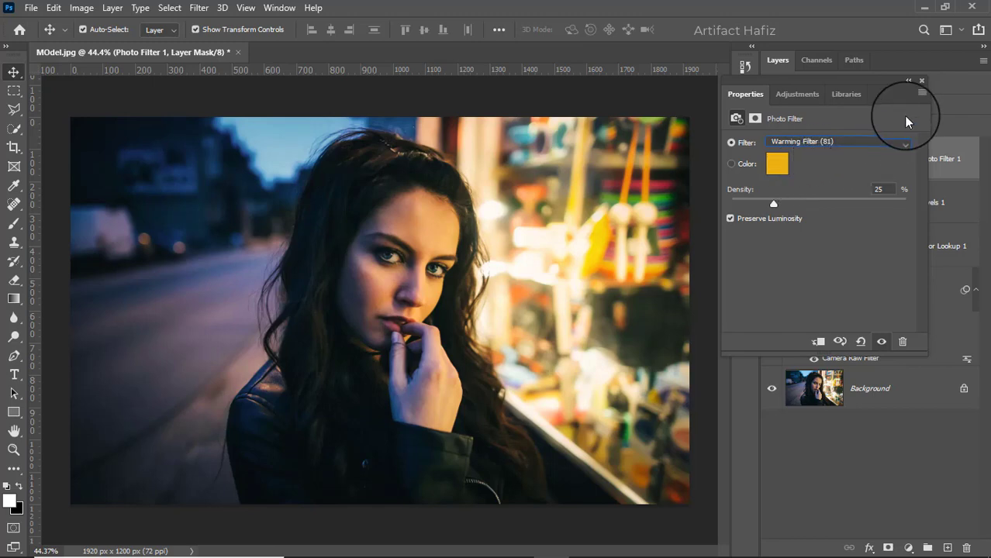
pyautogui.click(922, 80)
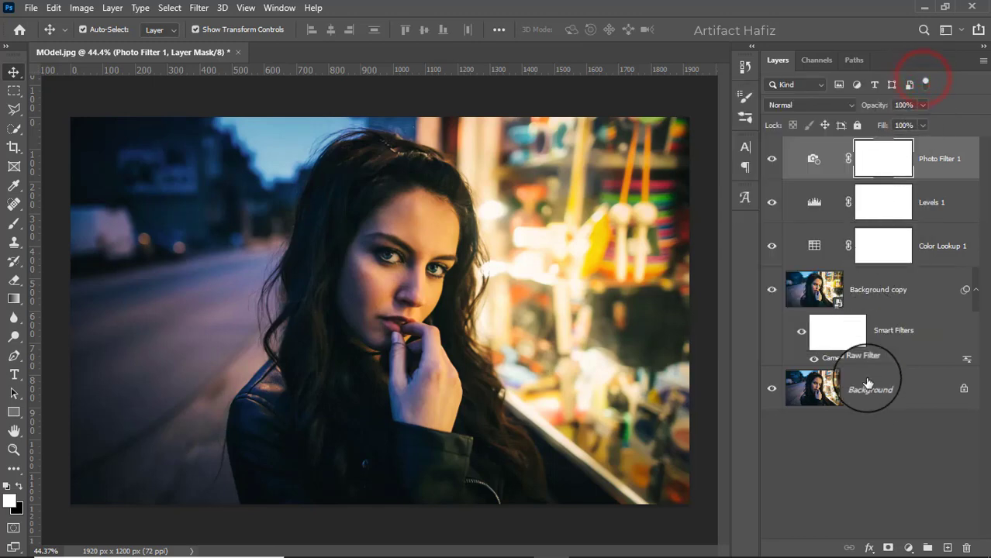
# Step: Add a Curves adjustment layer and slightly raise the black point of the Blue channel's curve
pyautogui.click(909, 548)
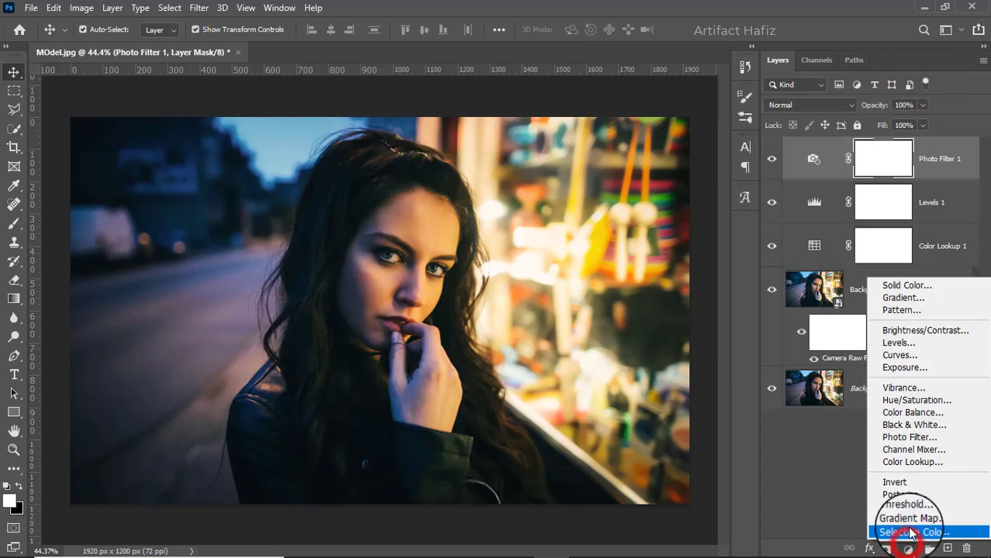
pyautogui.click(900, 356)
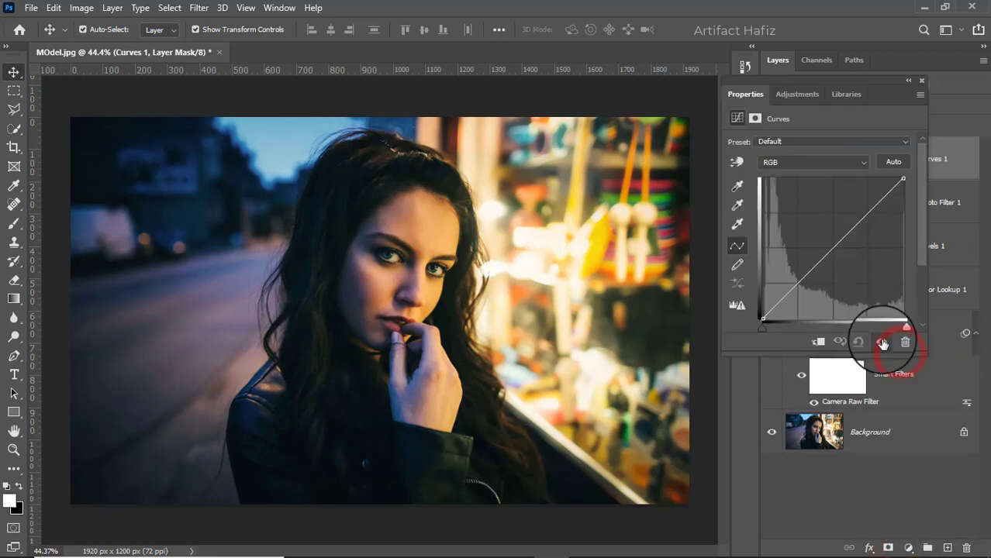
pyautogui.click(862, 163)
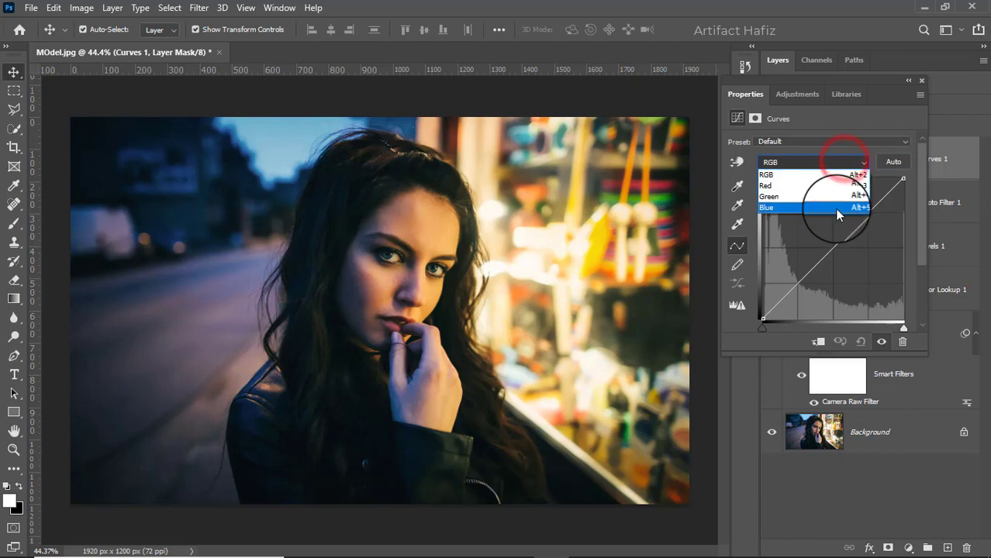
pyautogui.click(834, 208)
pyautogui.moveTo(762, 320); pyautogui.dragTo(753, 317)
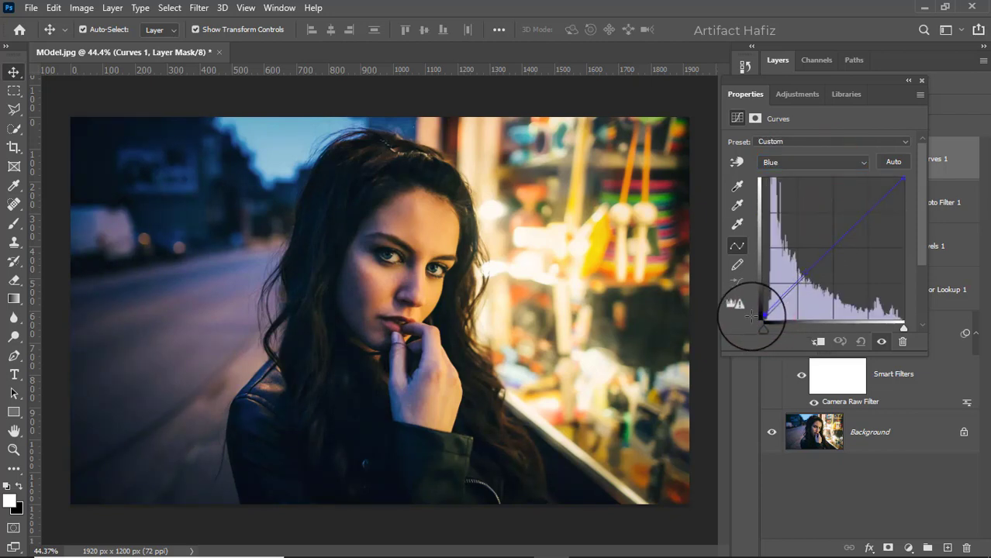
pyautogui.click(921, 79)
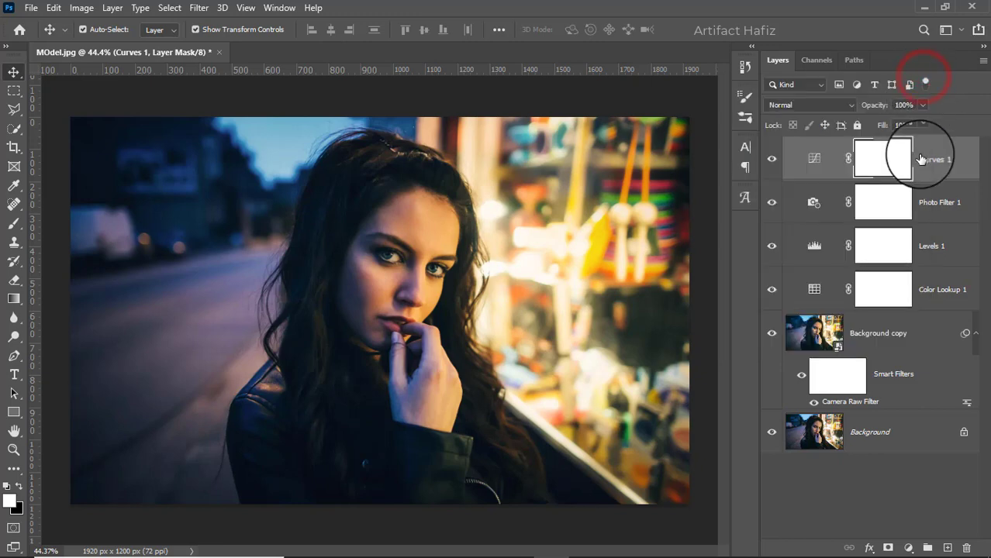
# Step: Stamp all visible layers into a new layer on top of the stack and convert it to a smart object
pyautogui.hotkey('ctrl', 'alt', 'shift', 'e')
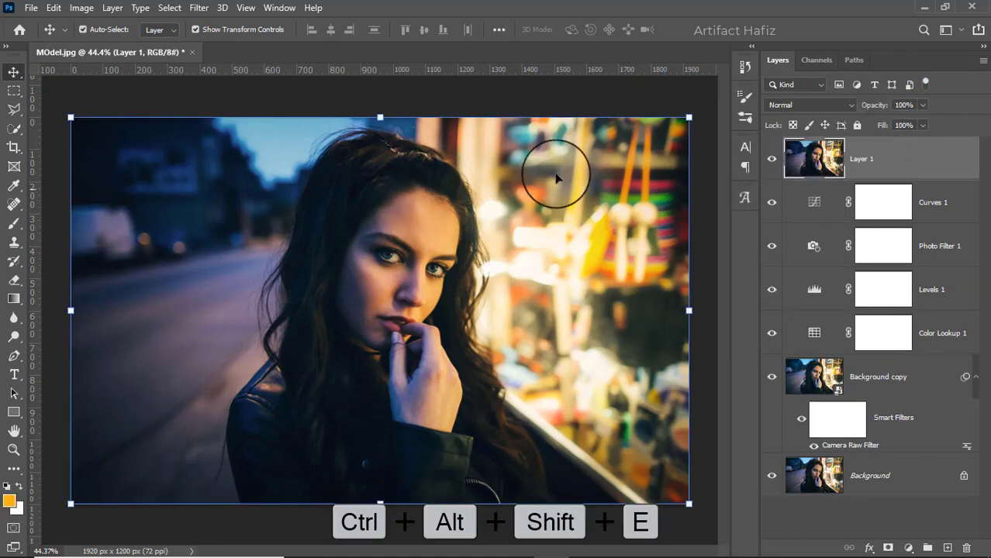
pyautogui.click(187, 9)
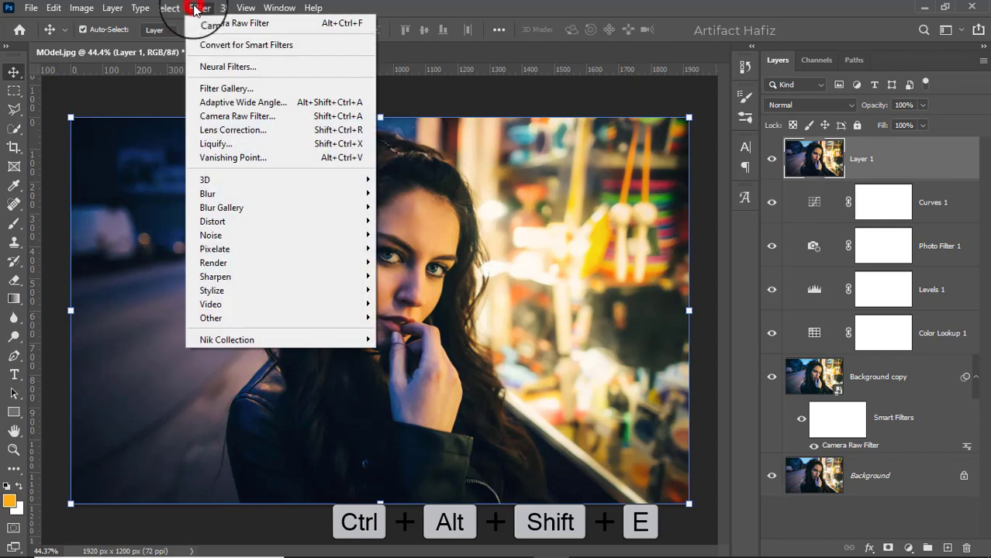
pyautogui.click(198, 44)
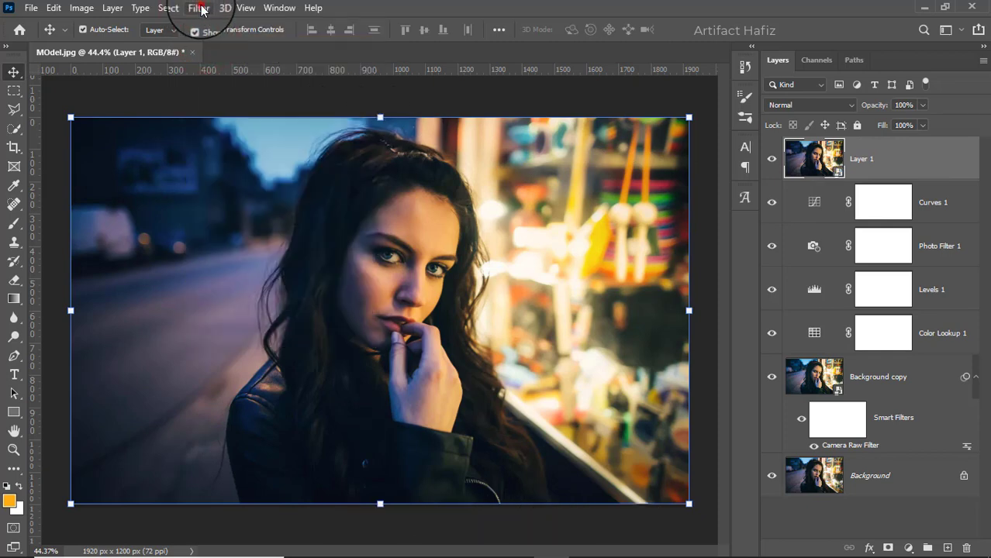
# Step: Apply the Color Efex Pro 4 Cross Processing filter to the stamped layer with method T04 at 33% strength
pyautogui.click(199, 8)
pyautogui.click(279, 338)
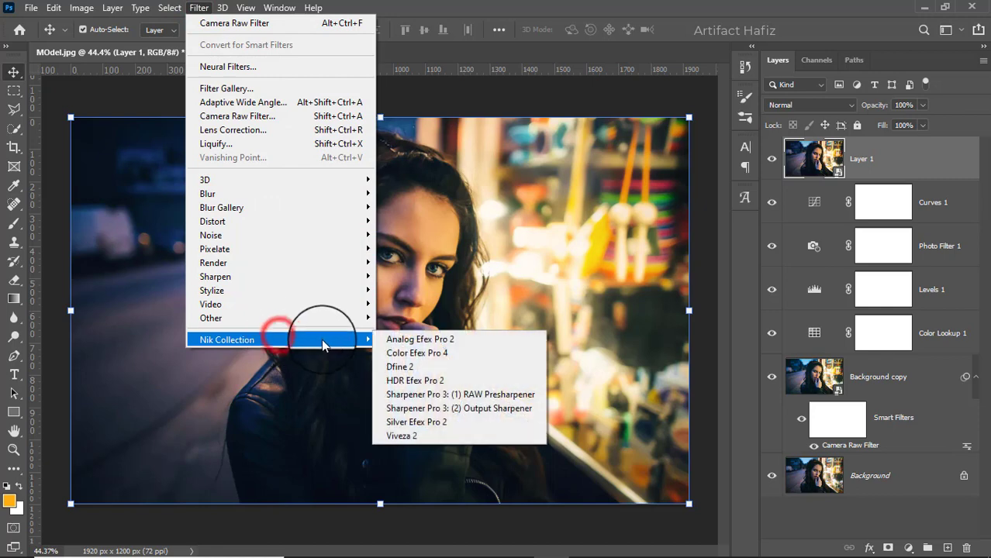
pyautogui.click(398, 352)
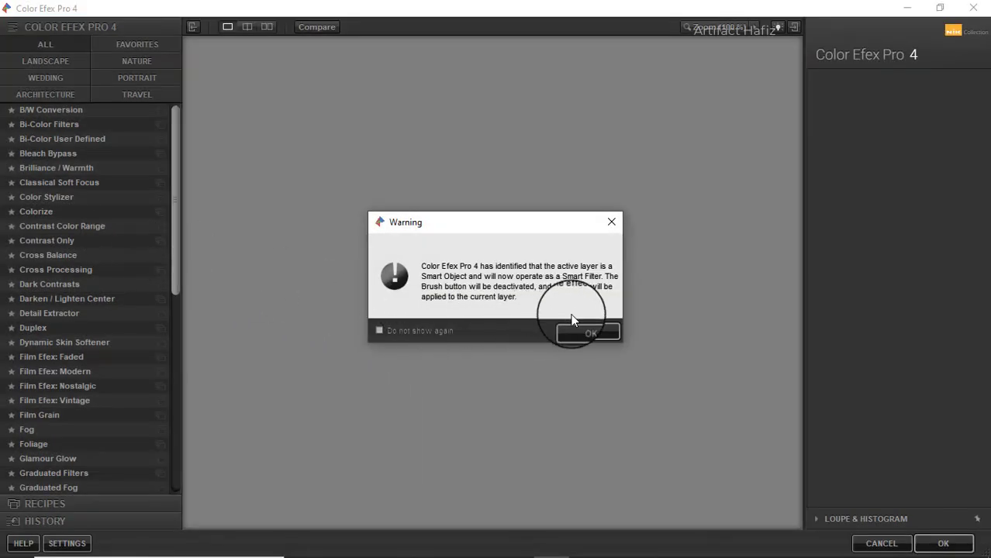
pyautogui.click(566, 332)
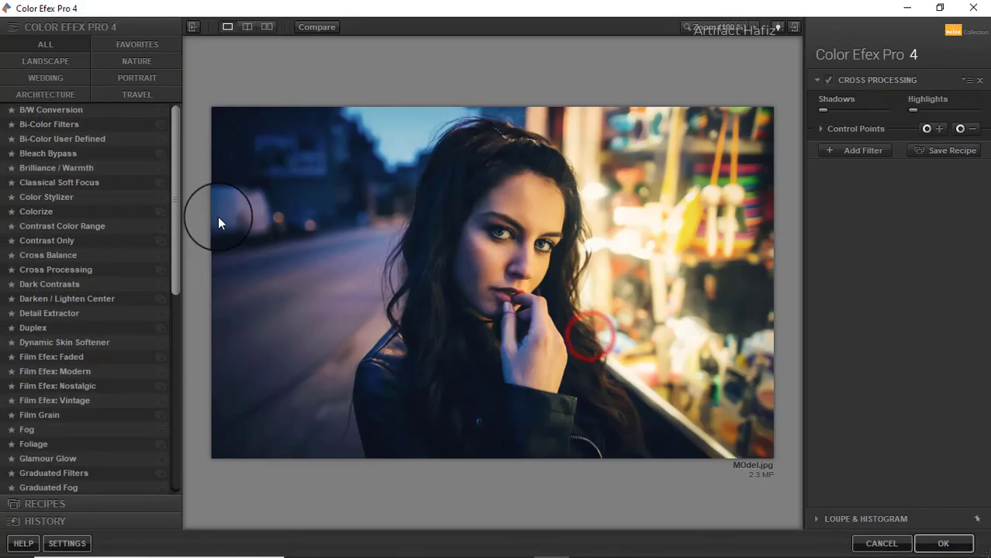
pyautogui.click(42, 271)
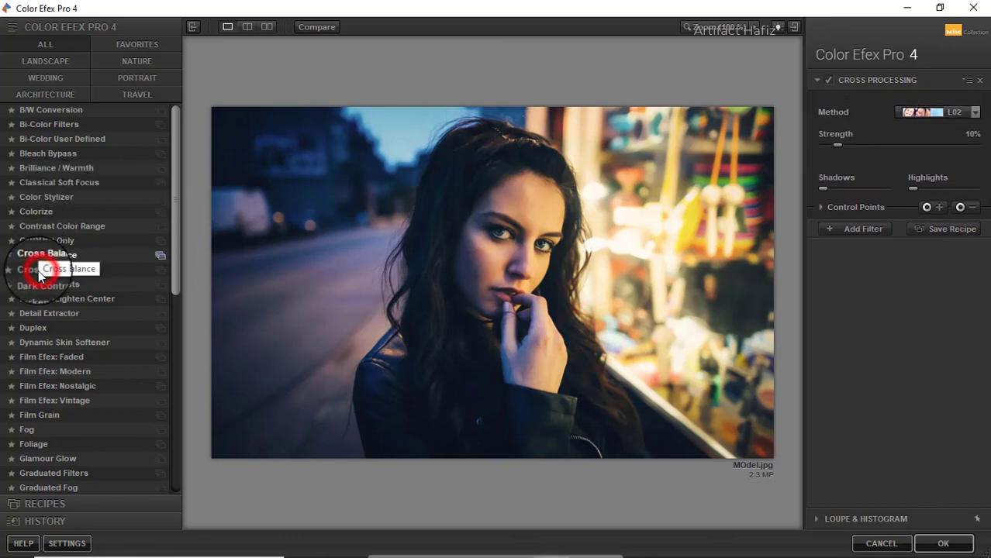
pyautogui.click(927, 118)
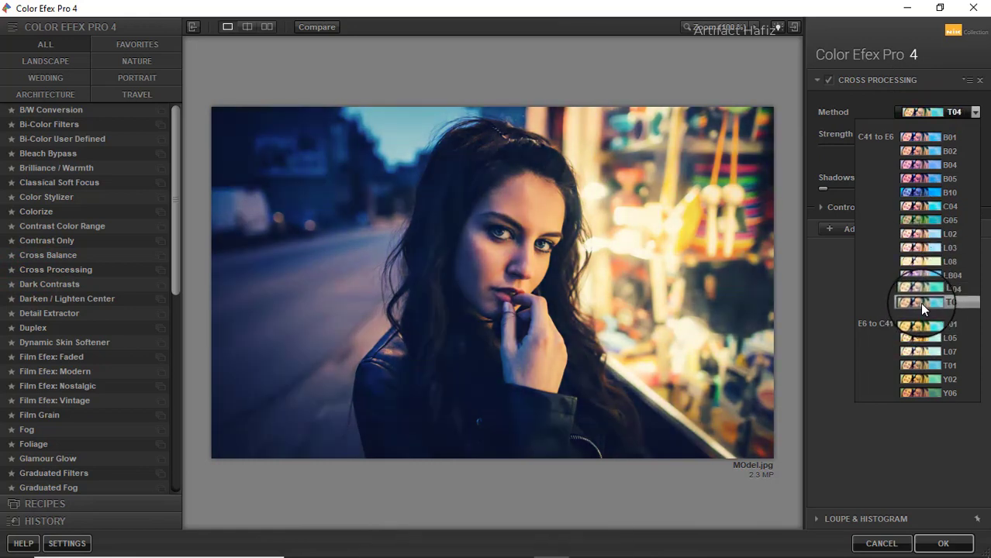
pyautogui.click(919, 303)
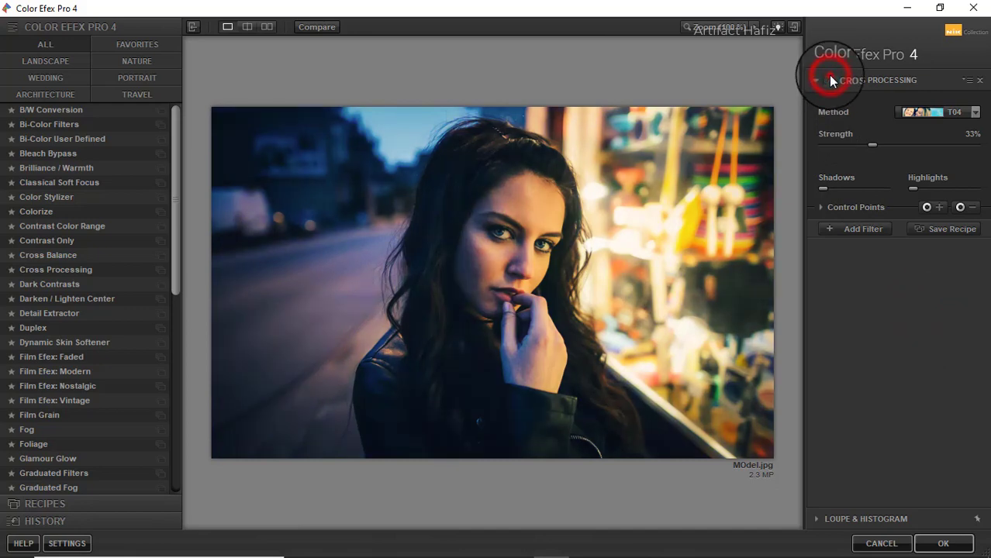
pyautogui.click(941, 542)
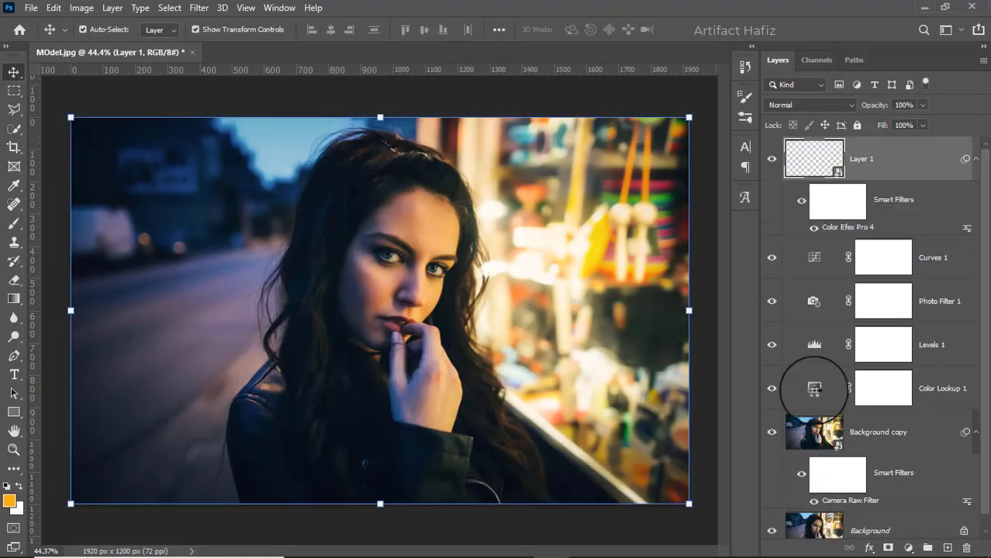
# Step: Compare the graded image with the original by toggling the visibility of all layers except Background
pyautogui.scroll(-1, 769, 465)
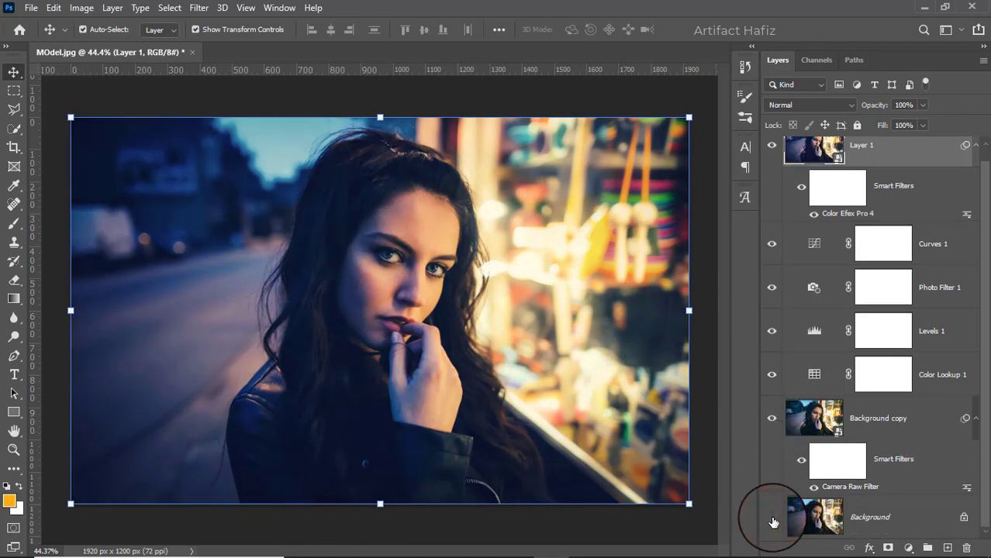
pyautogui.press('alt')
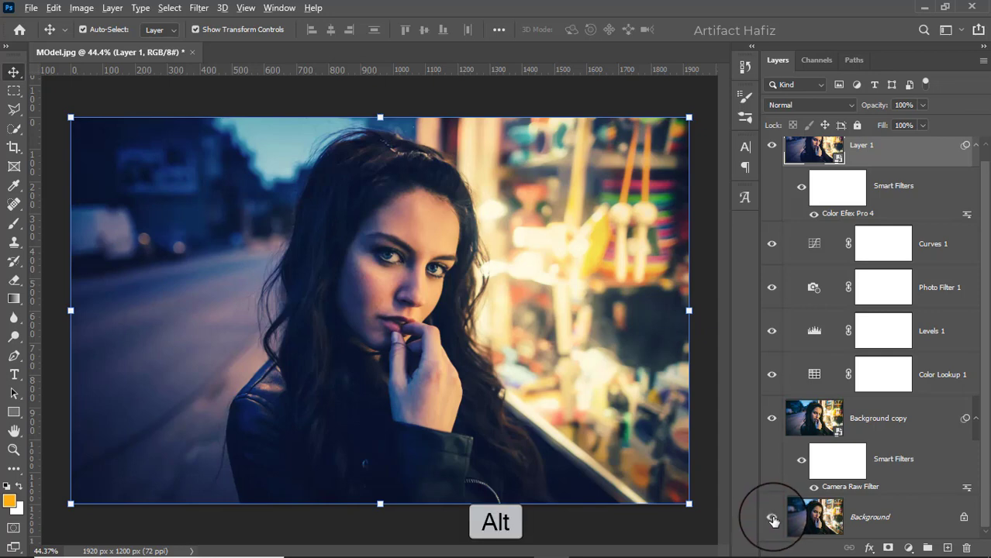
pyautogui.keyDown('alt'); pyautogui.click(772, 520); pyautogui.keyUp('alt')
pyautogui.keyDown('alt'); pyautogui.click(772, 520); pyautogui.keyUp('alt')
pyautogui.keyDown('alt'); pyautogui.click(773, 519); pyautogui.keyUp('alt')
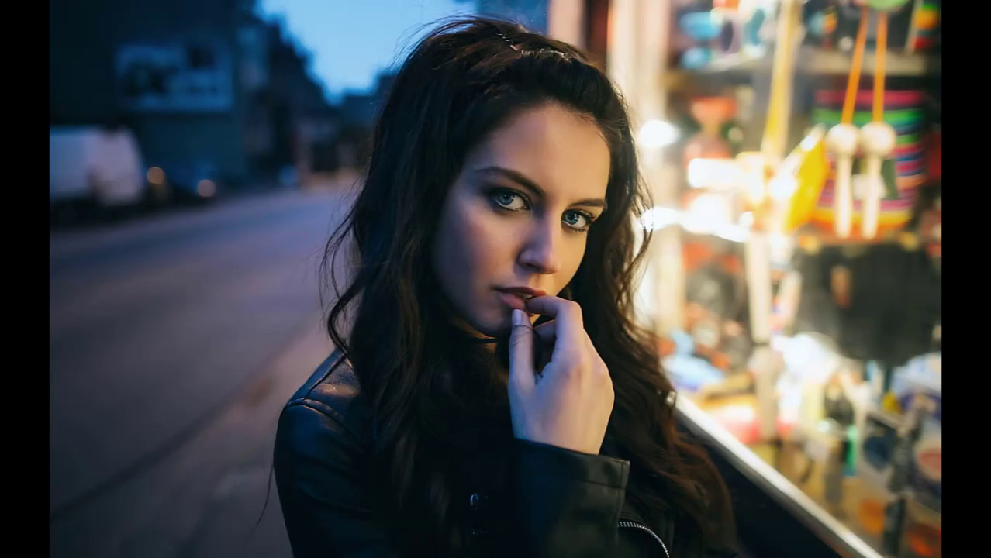